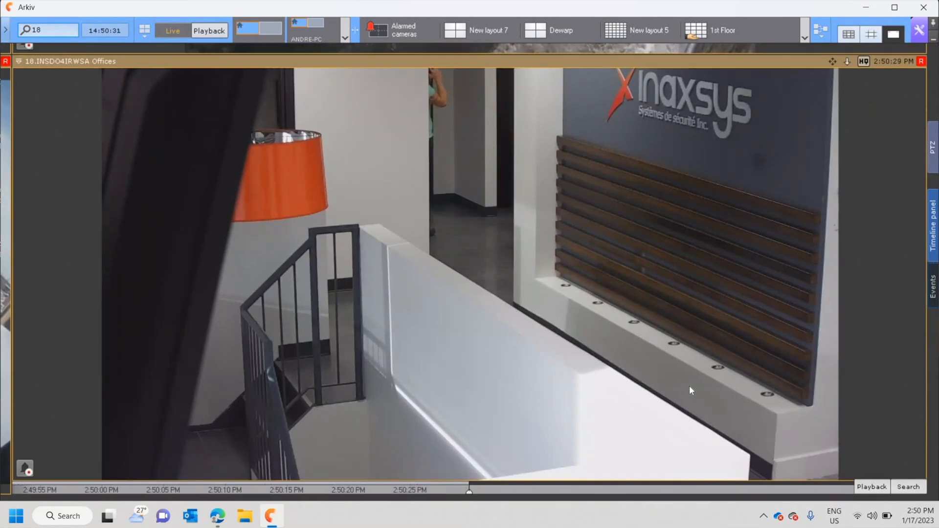
# Open the archive search for camera 18, add a Face Search criterion without a reference face, and run the search
pyautogui.click(908, 488)
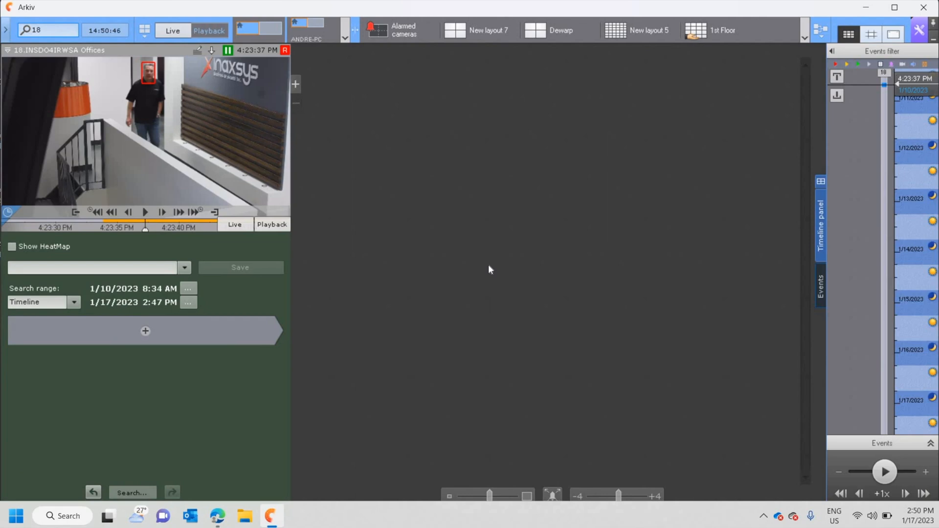
pyautogui.click(145, 335)
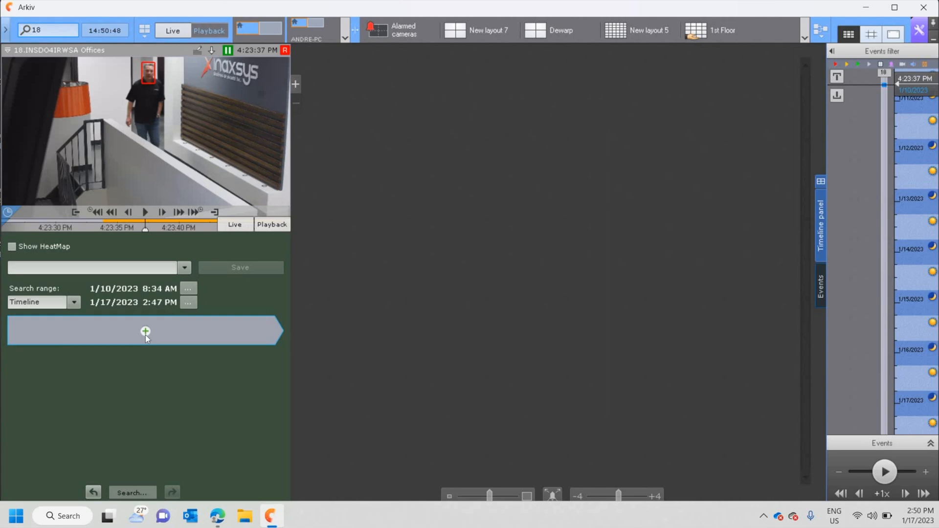
pyautogui.click(43, 310)
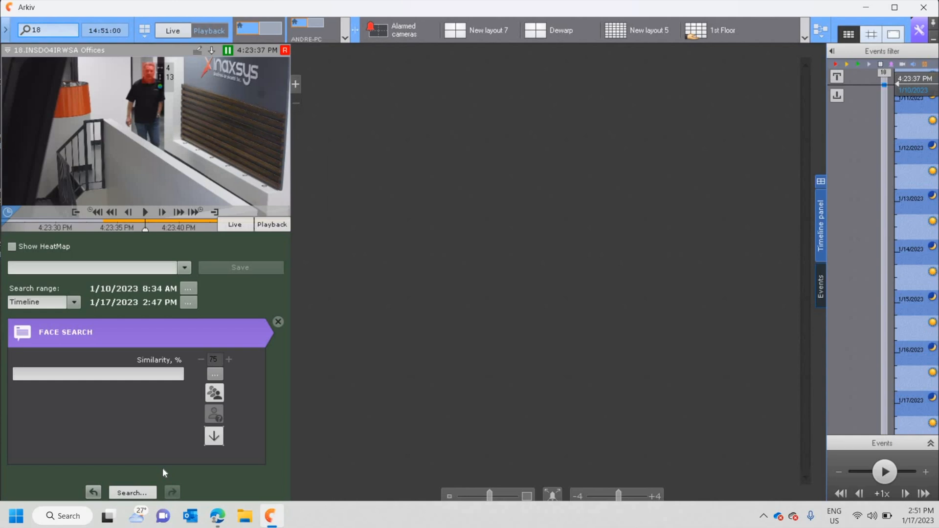
pyautogui.click(148, 493)
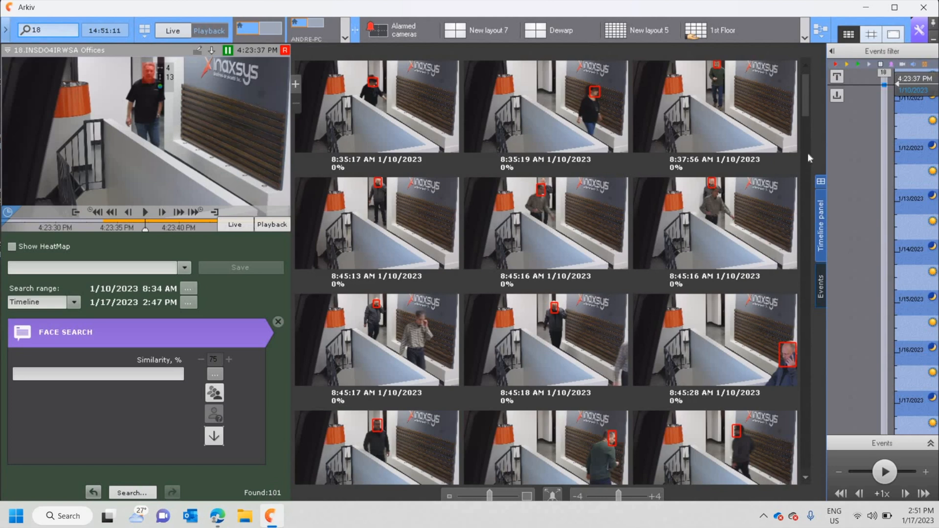
# Browse the detected-face results from 1/10/2023 through the morning of 1/11/2023 for a suitable reference face
pyautogui.scroll(-10, 801, 200)
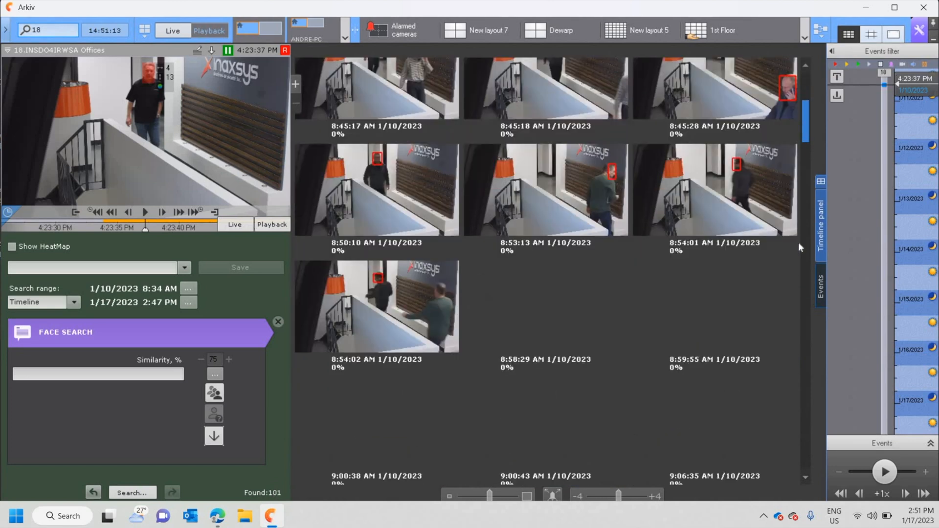
pyautogui.scroll(-15, 806, 327)
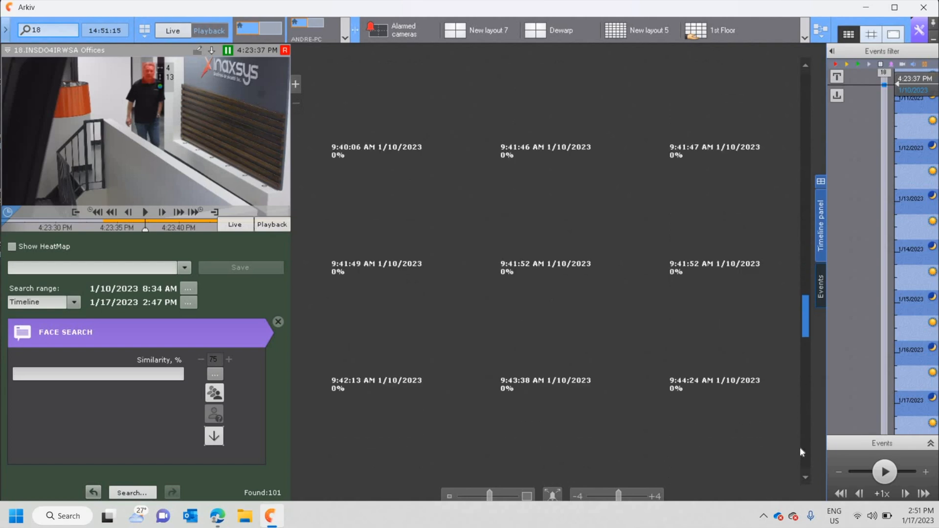
pyautogui.scroll(-15, 685, 413)
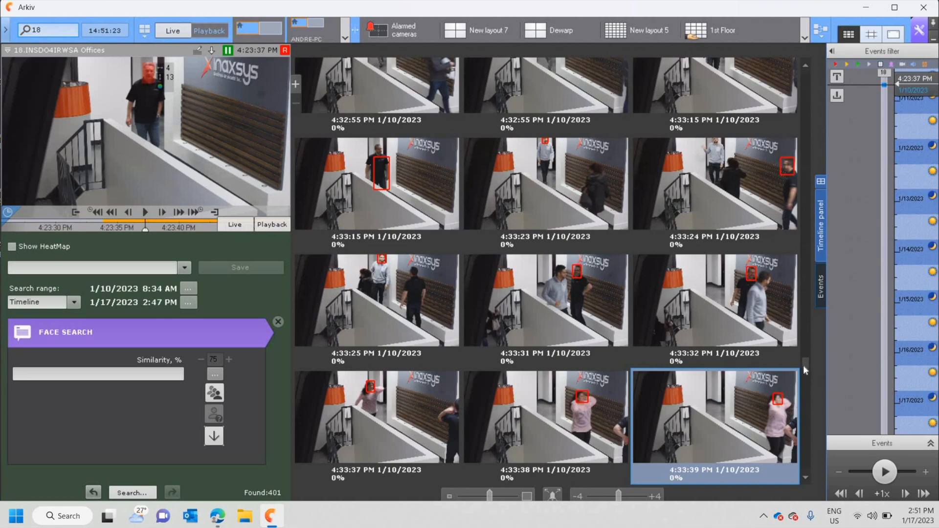
pyautogui.moveTo(803, 365); pyautogui.dragTo(805, 460)
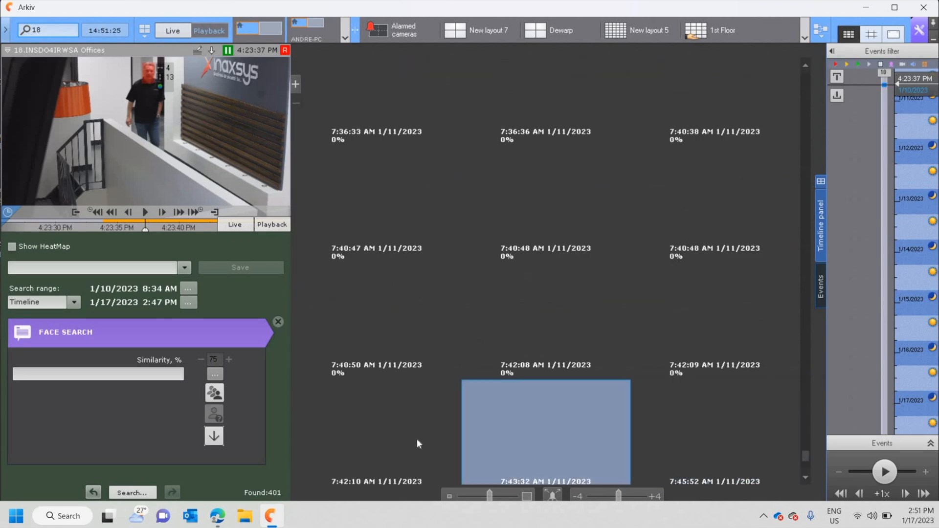
pyautogui.click(418, 443)
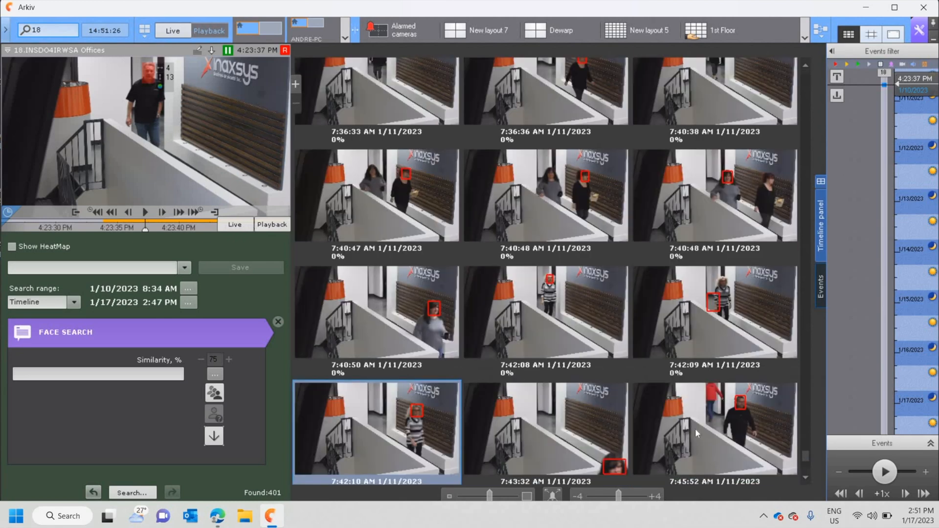
pyautogui.click(769, 416)
pyautogui.click(599, 441)
pyautogui.scroll(-5, 598, 439)
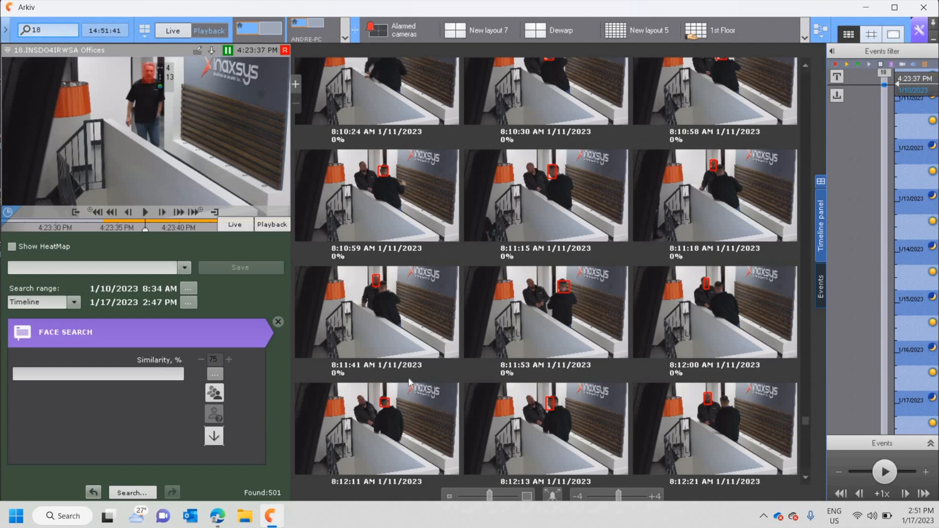
pyautogui.scroll(2, 494, 270)
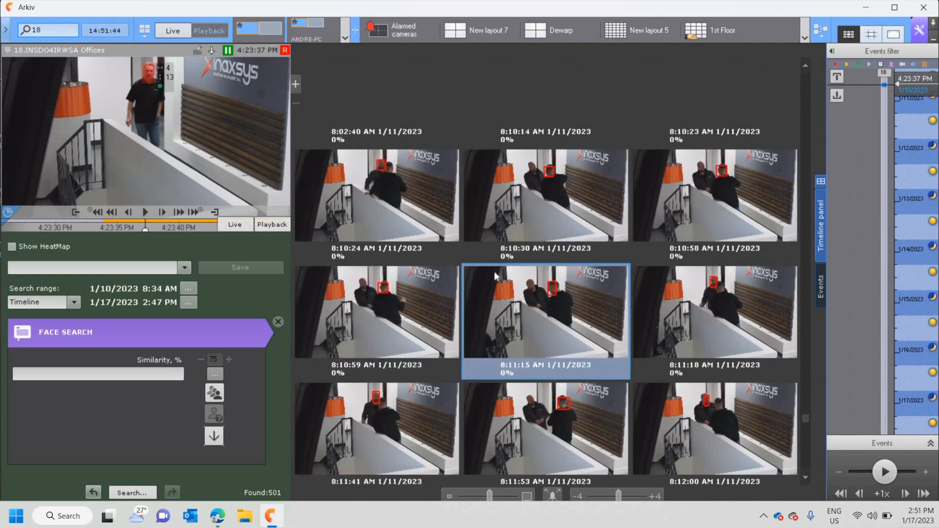
pyautogui.scroll(1, 563, 180)
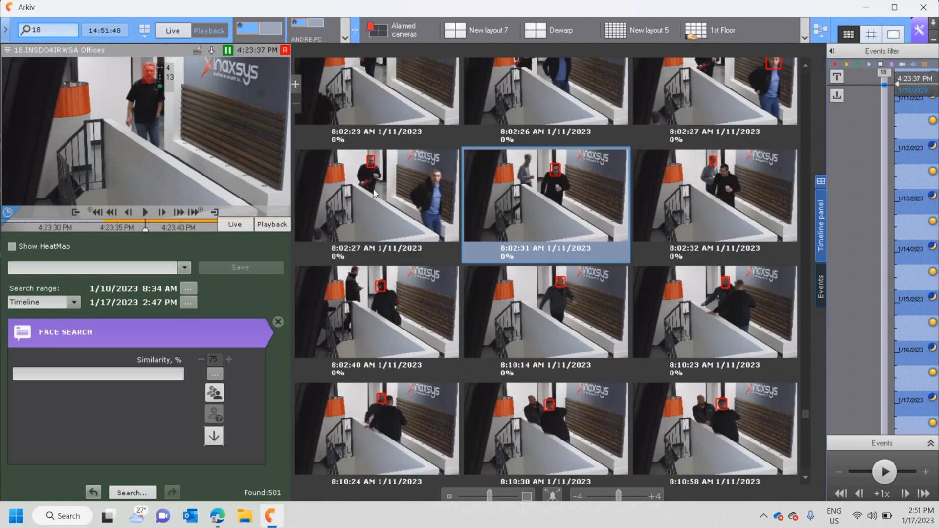
# Play the 8:02:27 AM 1/11/2023 capture, pick the face of the man in black holding a cup as reference, and search for matches
pyautogui.click(349, 247)
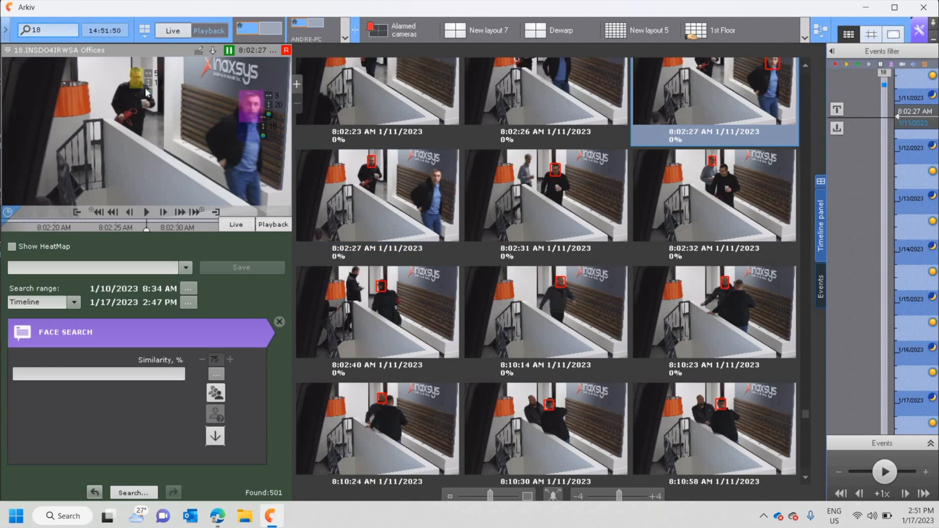
pyautogui.click(147, 213)
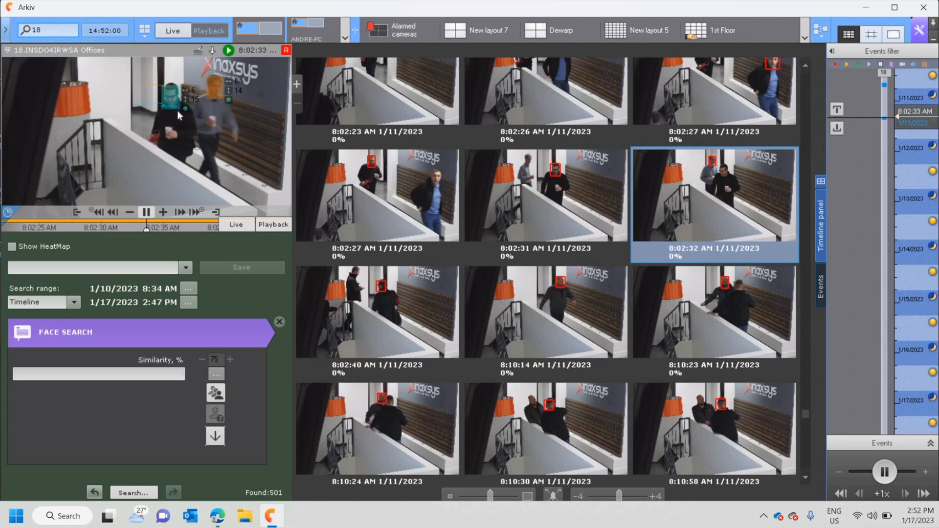
pyautogui.click(167, 102)
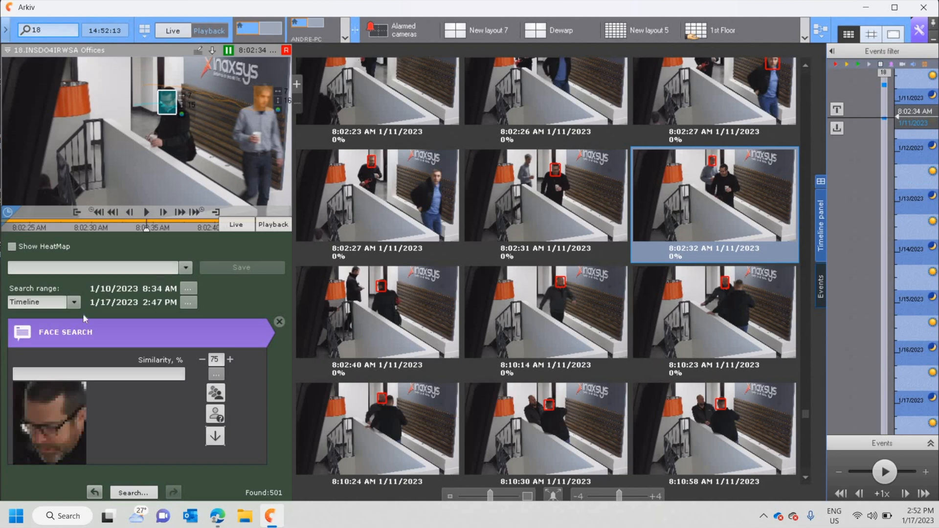
pyautogui.click(140, 493)
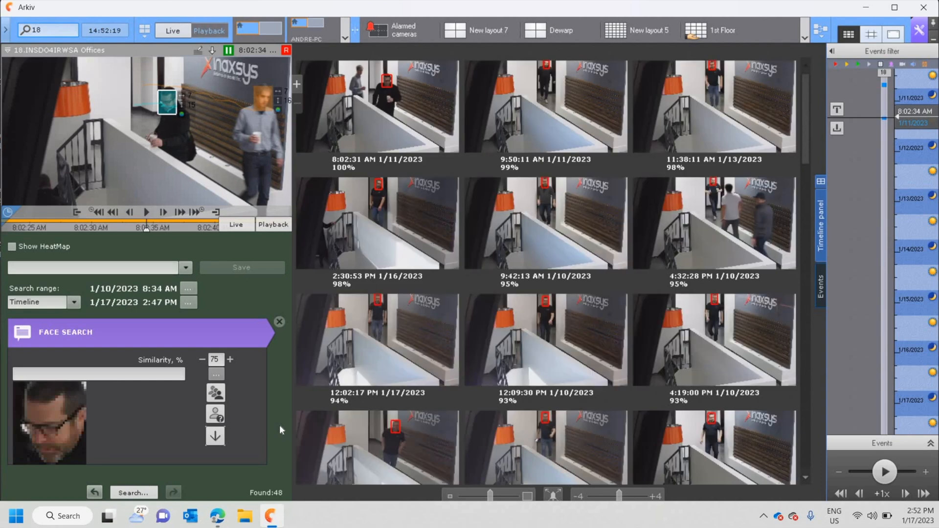
# Review the matches from 9:42:13 AM 1/10/2023 and 2:30:53 PM 1/16/2023, and examine the lower-similarity matches with enlarged thumbnails
pyautogui.click(474, 239)
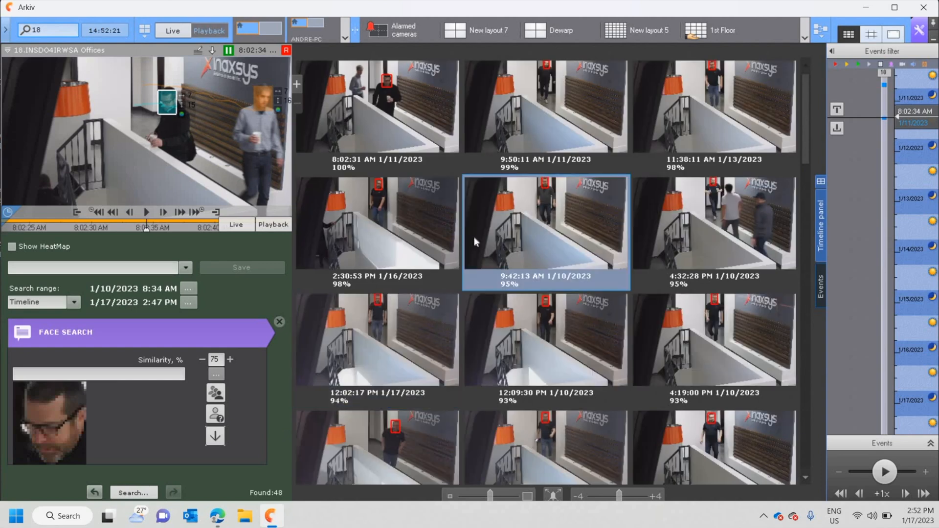
pyautogui.click(438, 180)
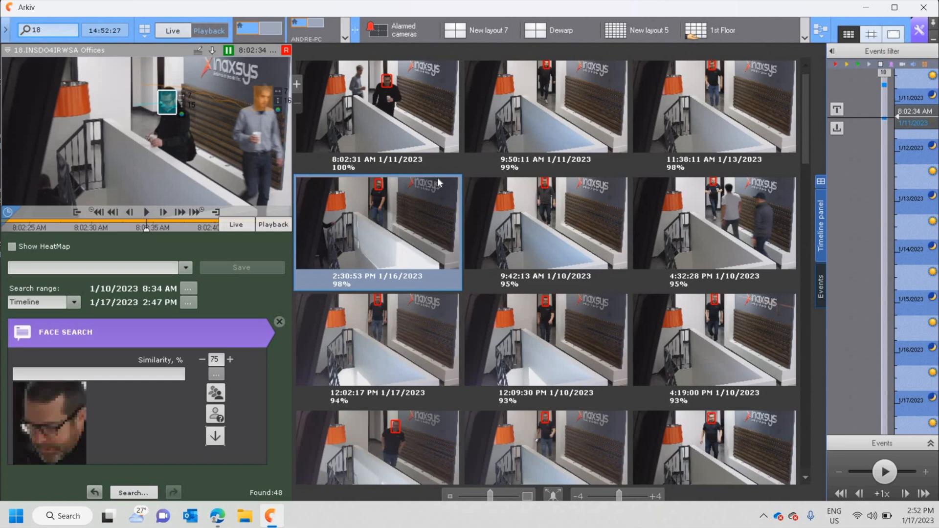
pyautogui.click(509, 283)
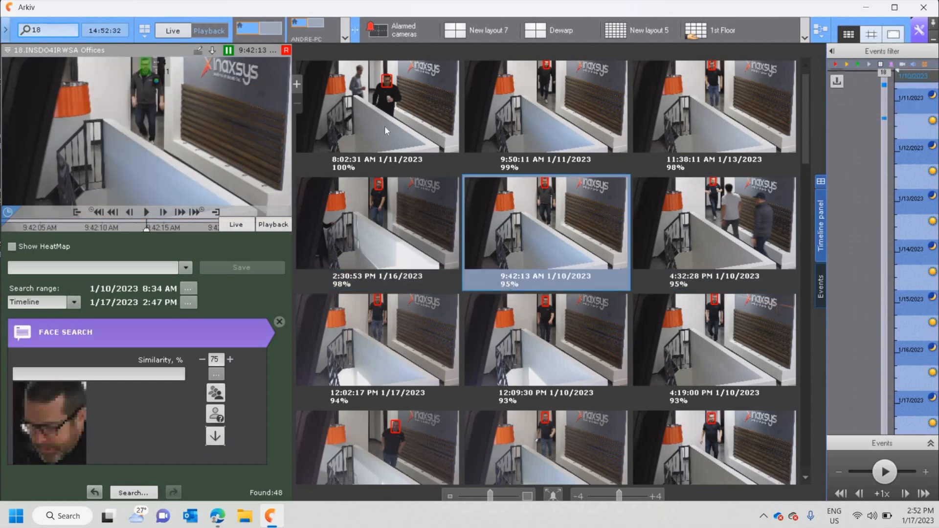
pyautogui.click(390, 232)
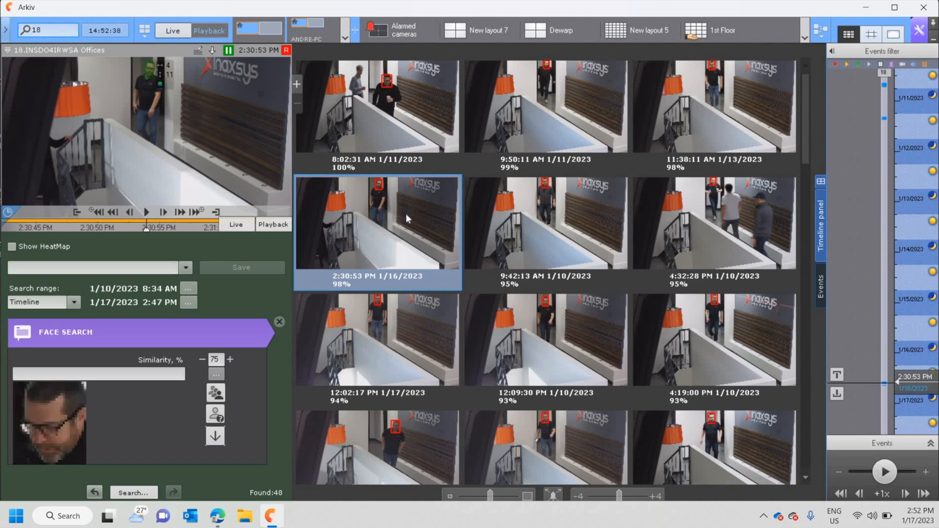
pyautogui.click(522, 265)
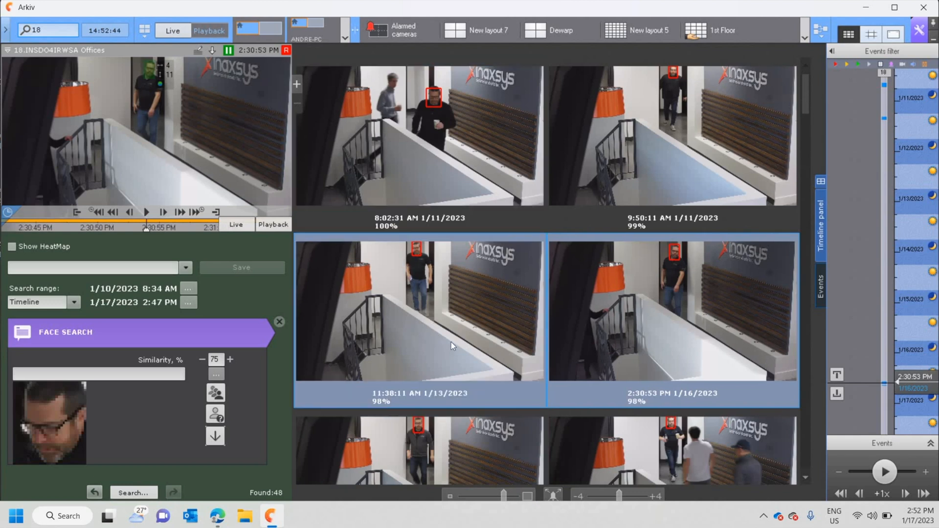
pyautogui.scroll(-7, 451, 342)
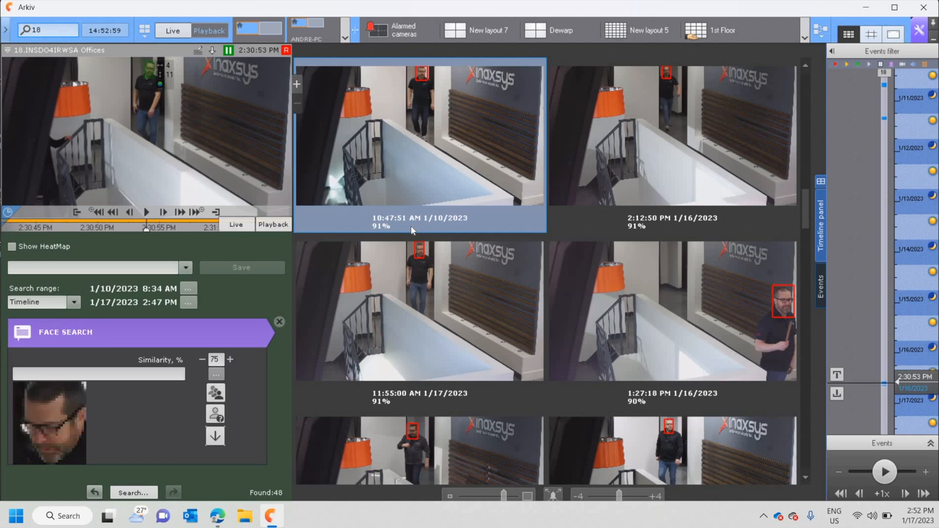
pyautogui.click(310, 429)
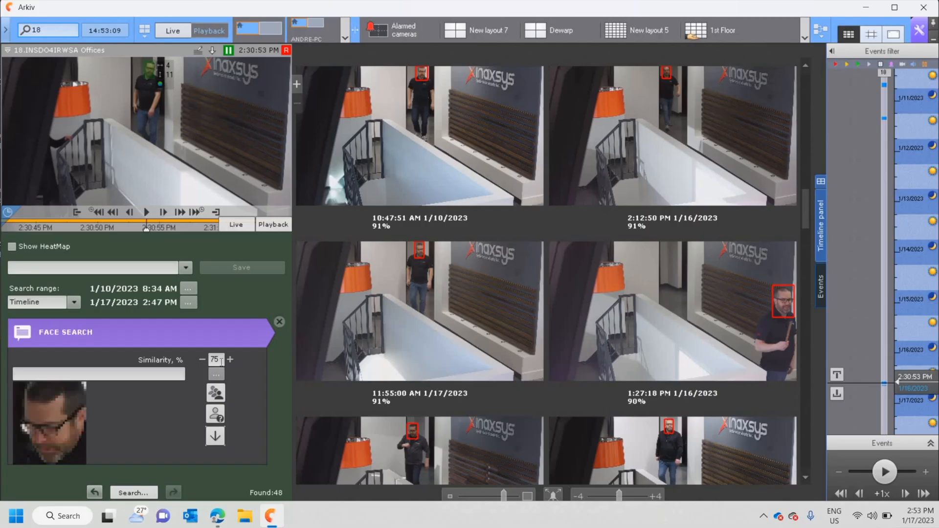
# Raise the face search similarity to 85% and run the search again
pyautogui.click(232, 359)
pyautogui.click(233, 360)
pyautogui.click(233, 361)
pyautogui.click(233, 360)
pyautogui.click(139, 493)
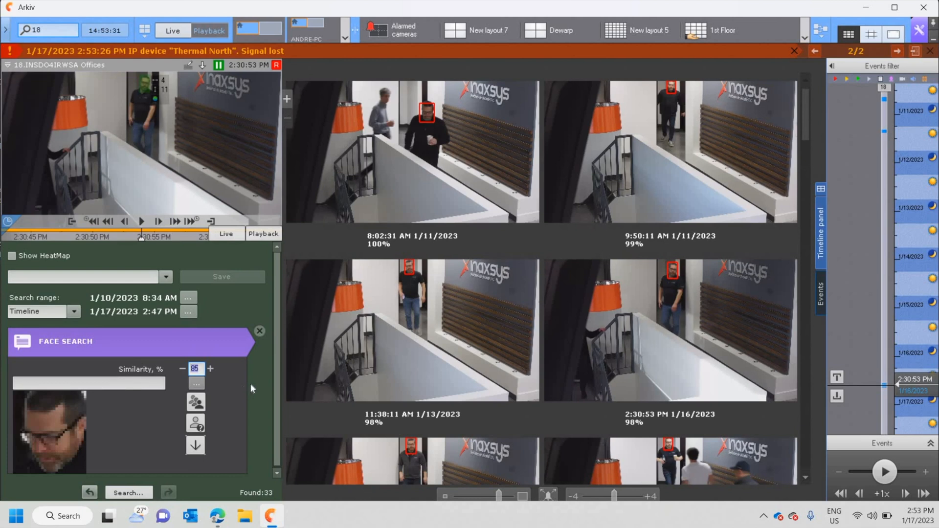
# Remove the current face search criterion and add a new, empty Face Search
pyautogui.click(260, 332)
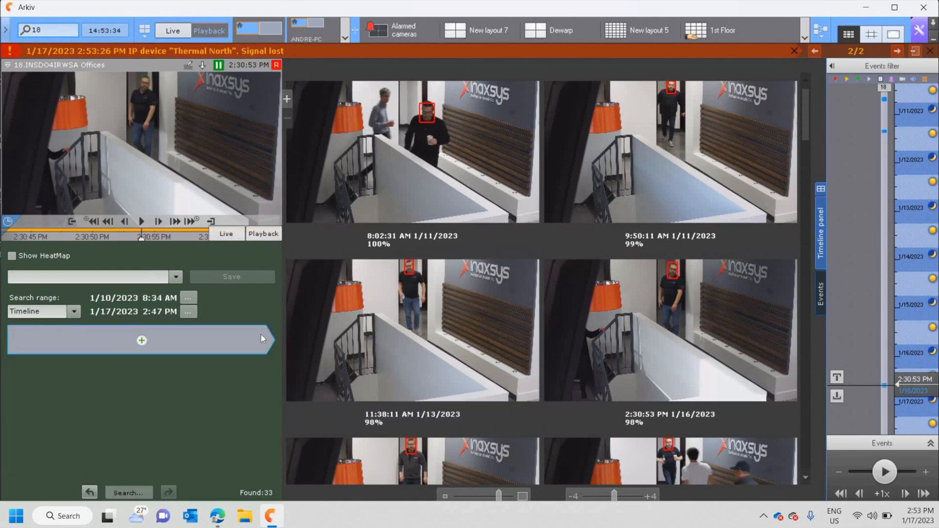
pyautogui.click(142, 342)
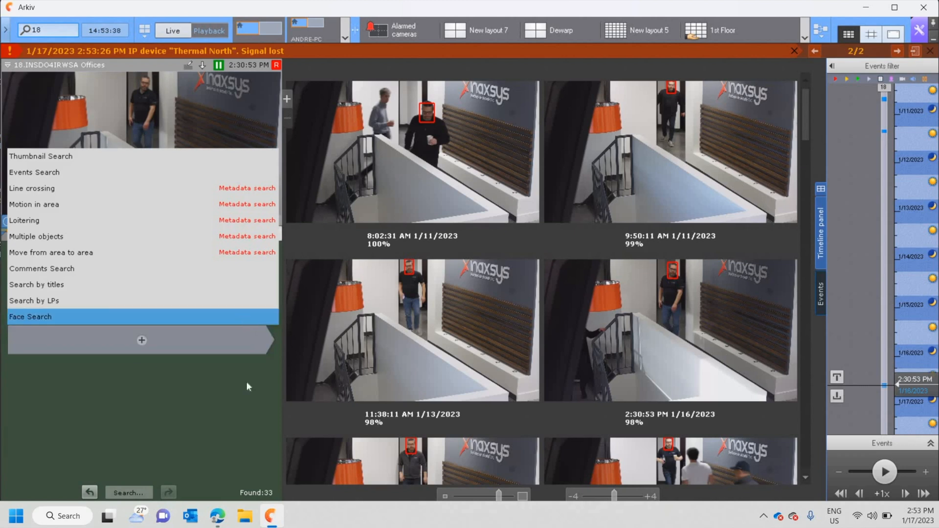
pyautogui.click(146, 317)
# Load the desktop photo whose file name ends in "Actual.jpg" as the reference face and run the search
pyautogui.click(199, 386)
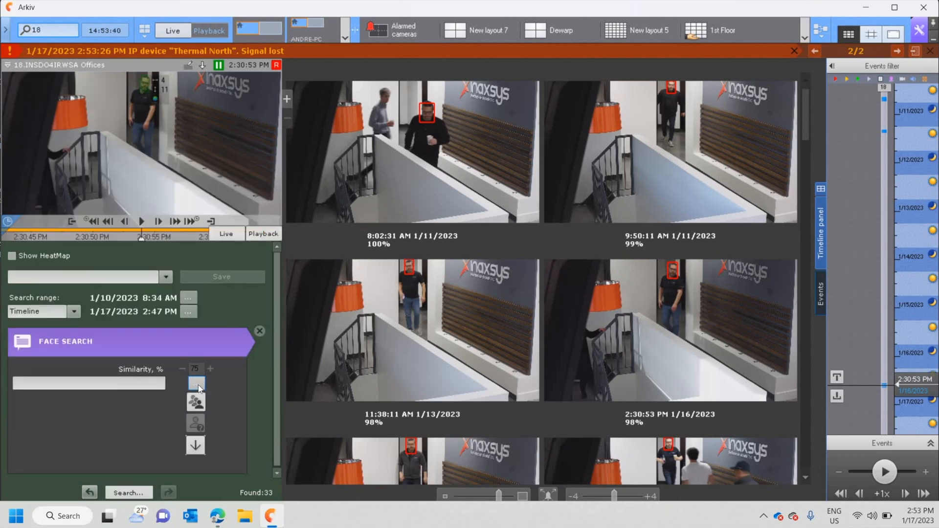
pyautogui.click(197, 384)
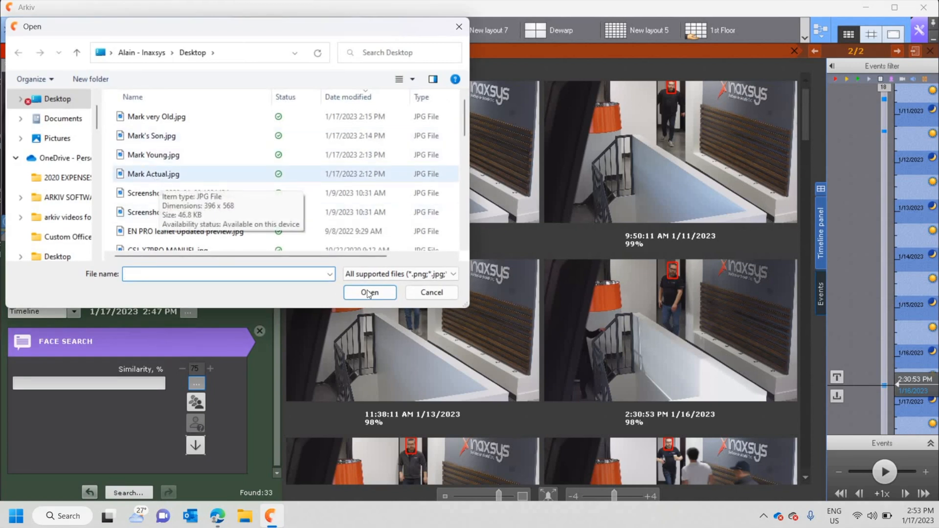
pyautogui.click(153, 179)
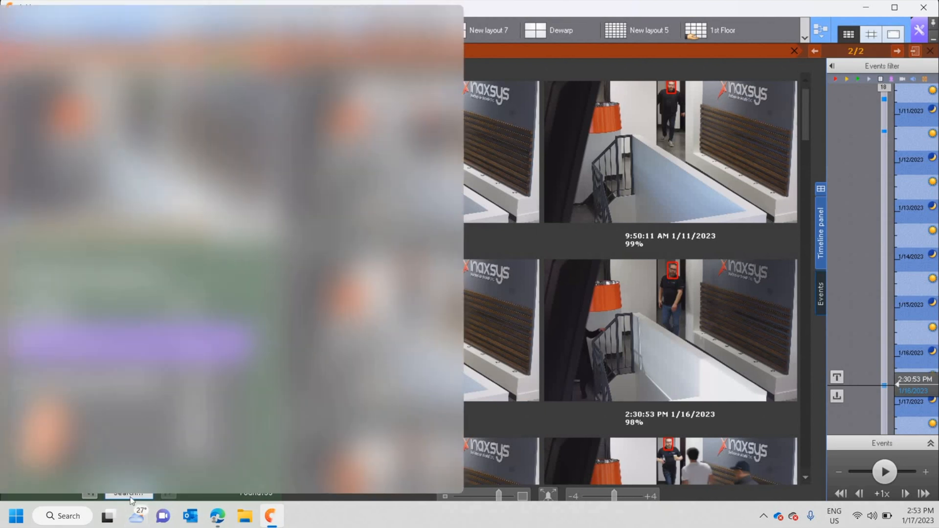
pyautogui.click(130, 494)
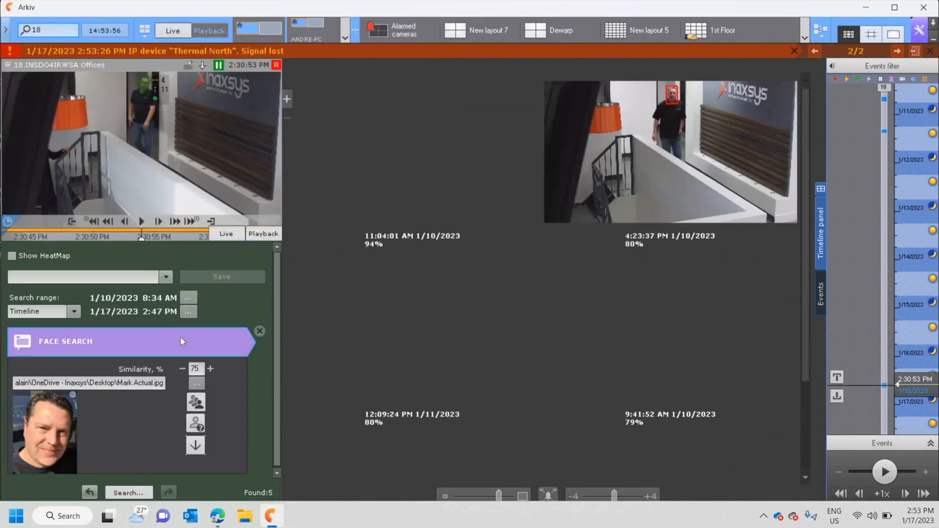